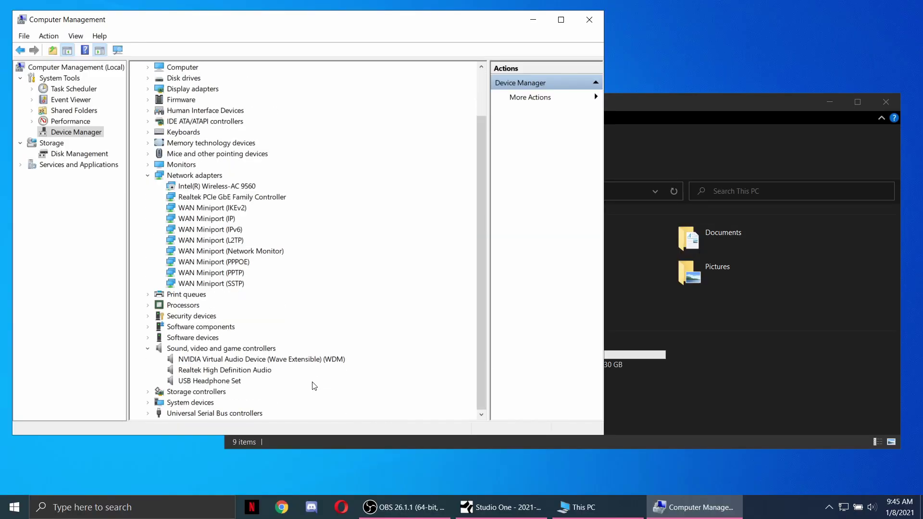
Select the USB Headphone Set in Device Manager, minimize the open system windows, and switch to Studio One maximized
{"action": "left_click", "coordinate": [217, 383]}
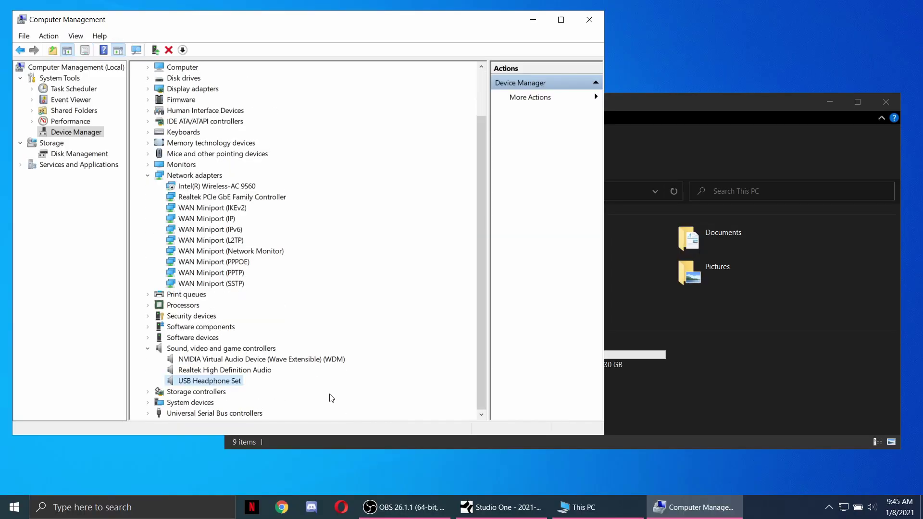
{"action": "left_click", "coordinate": [538, 21]}
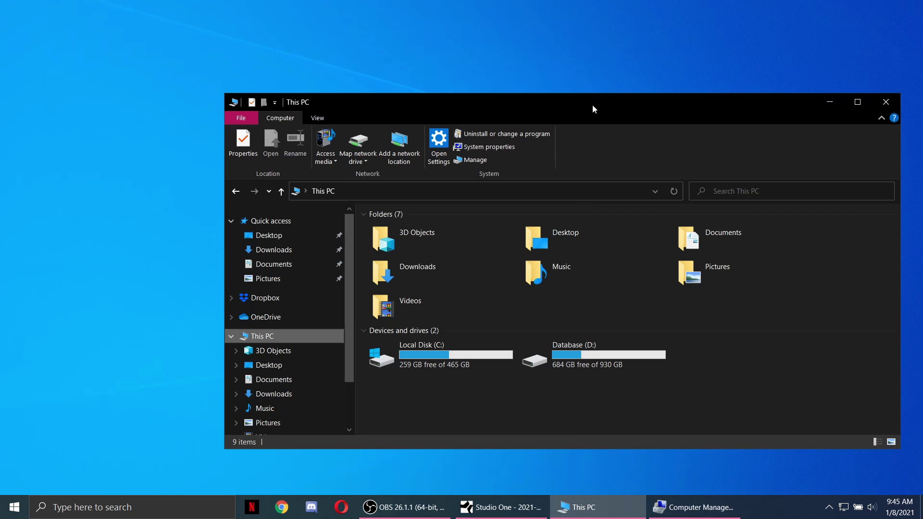
{"action": "left_click", "coordinate": [828, 103]}
{"action": "left_click", "coordinate": [500, 508]}
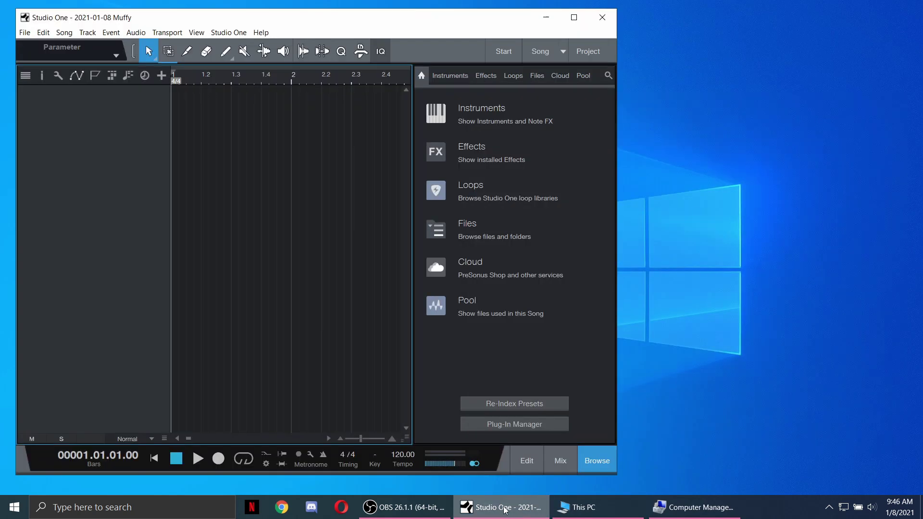
{"action": "left_click", "coordinate": [573, 17]}
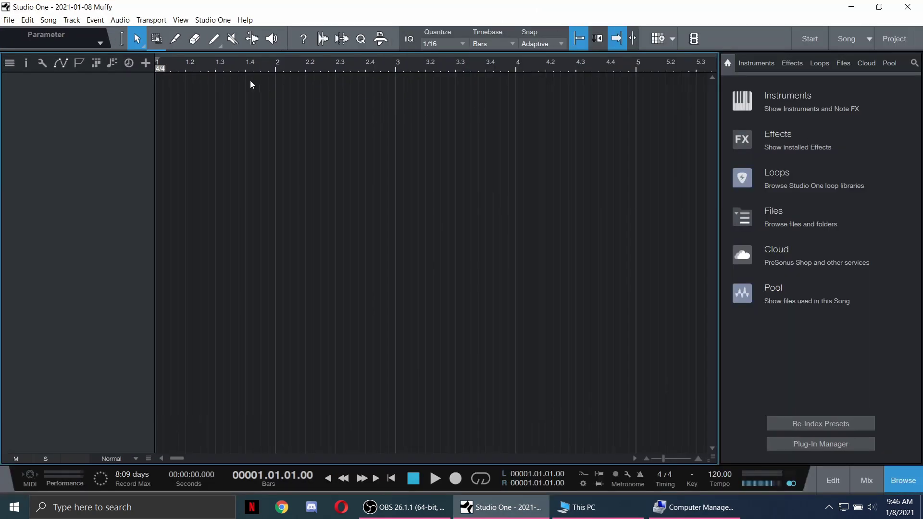
Open the audio setup options and select ASIO4ALL v2 as the audio device
{"action": "left_click", "coordinate": [213, 20]}
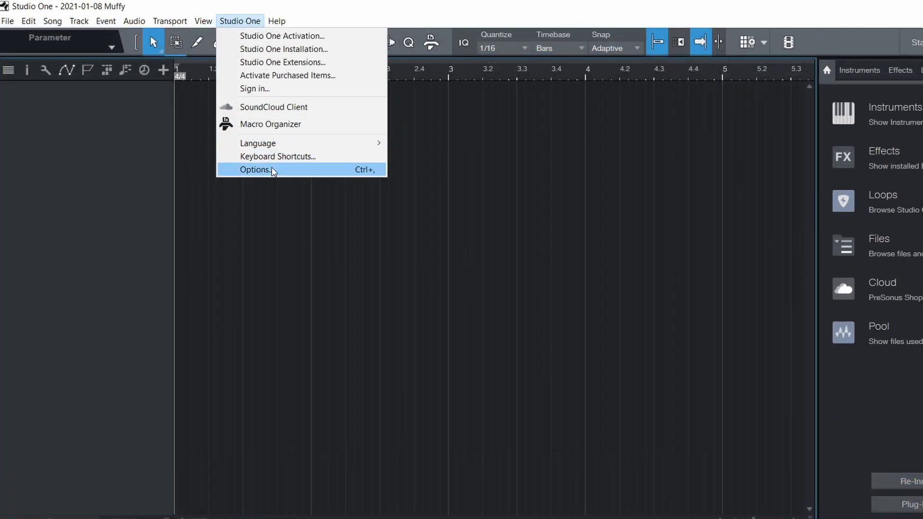
{"action": "left_click", "coordinate": [243, 150]}
{"action": "left_click", "coordinate": [621, 207]}
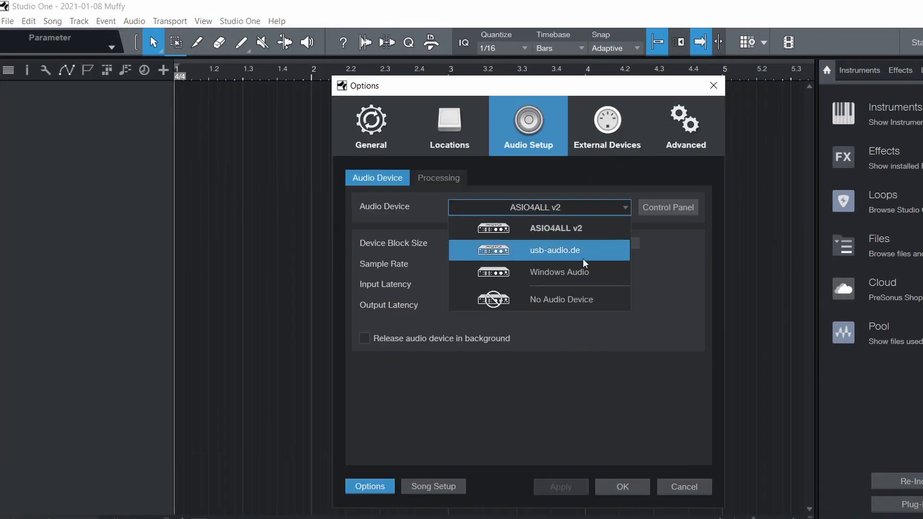
{"action": "left_click", "coordinate": [580, 237]}
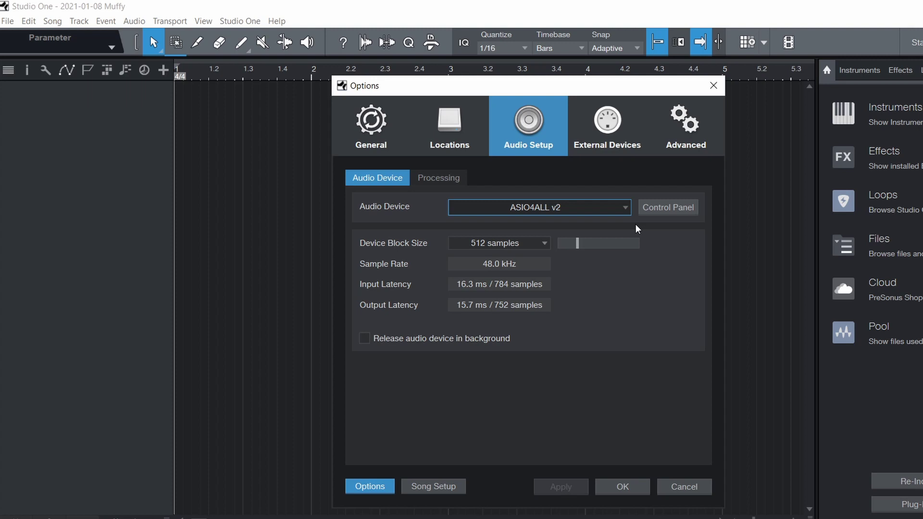
Inspect the USB Headphone Set input status in the ASIO4ALL control panel, close it, and accept the audio options
{"action": "left_click", "coordinate": [655, 207]}
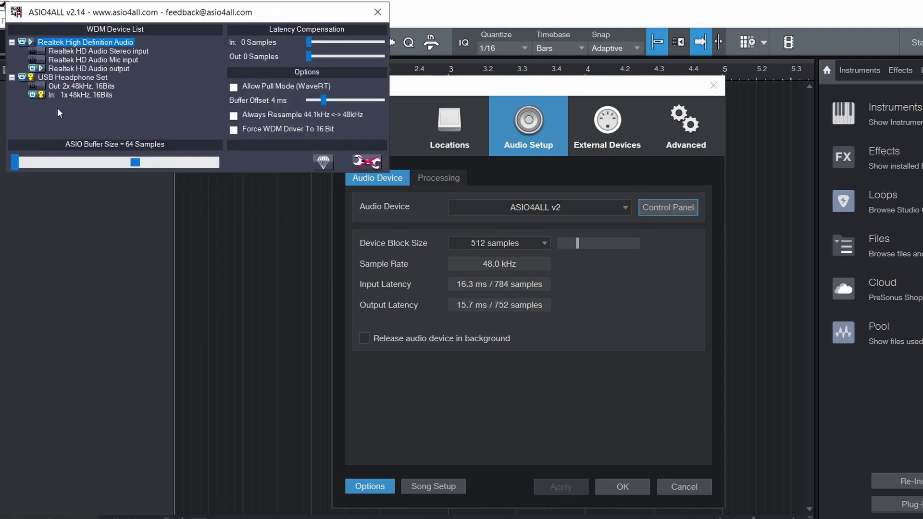
{"action": "mouse_move", "coordinate": [35, 100]}
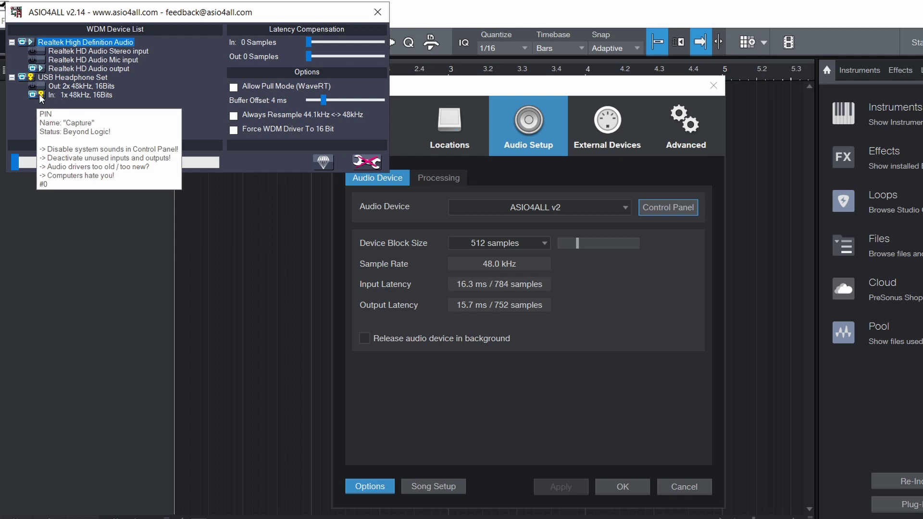
{"action": "mouse_move", "coordinate": [36, 73]}
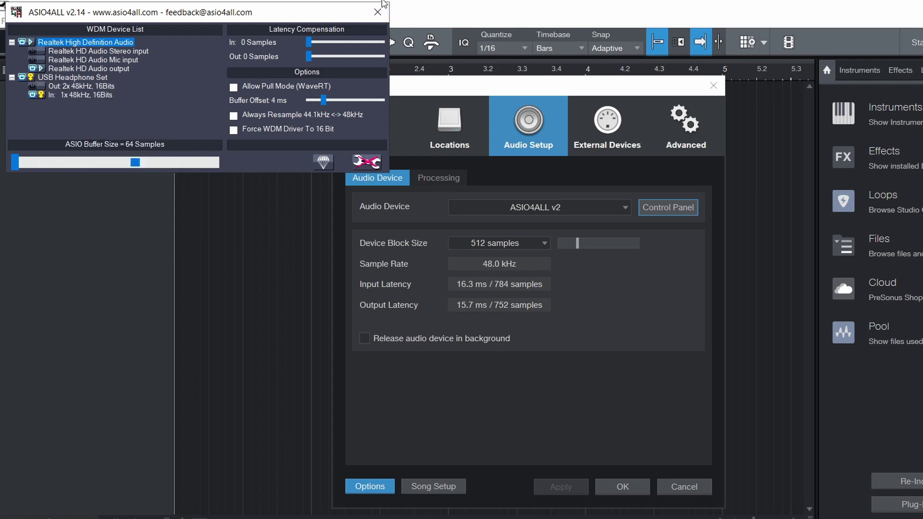
{"action": "left_click", "coordinate": [378, 11]}
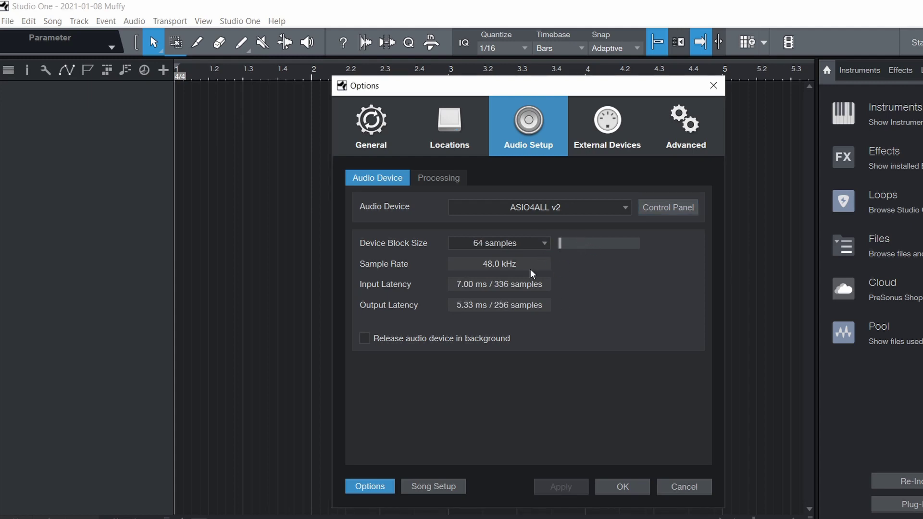
{"action": "left_click", "coordinate": [642, 491]}
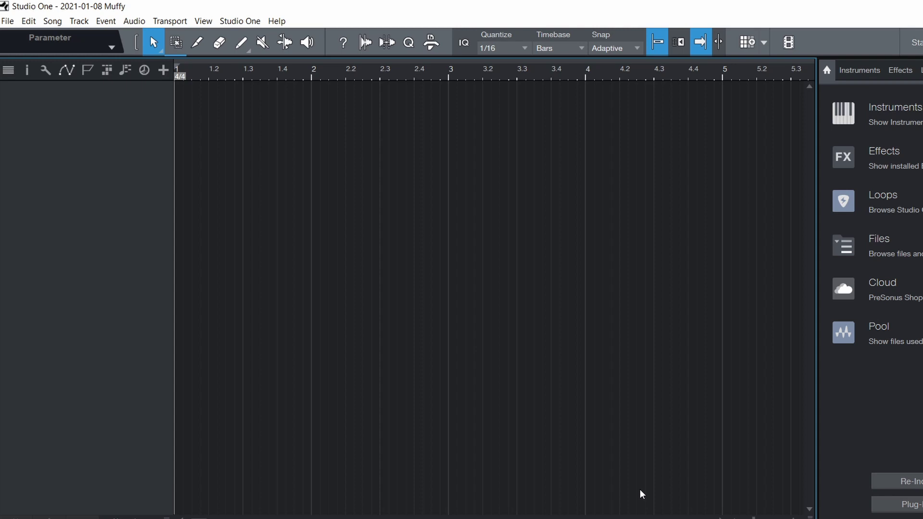
Add a mono audio track, assign Input L (USB Headphone Set 1) to it, and enable input monitoring
{"action": "right_click", "coordinate": [72, 153]}
{"action": "left_click", "coordinate": [130, 174]}
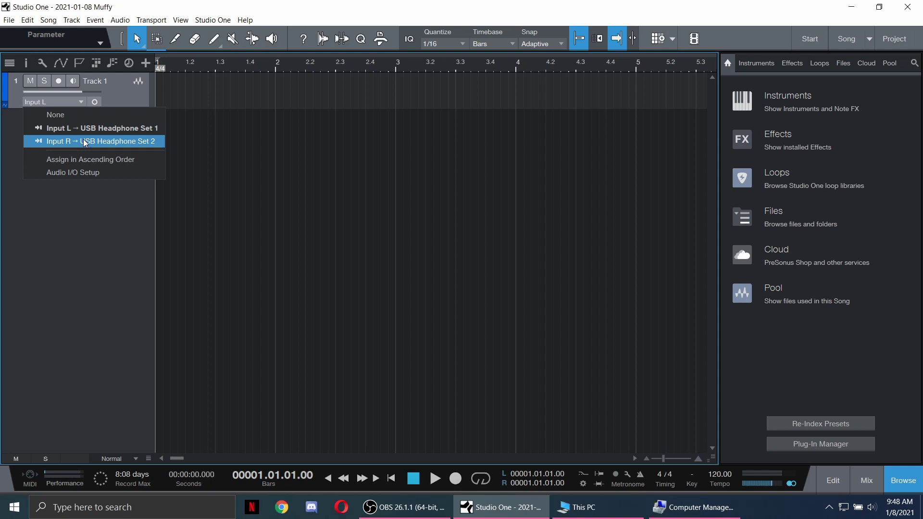
{"action": "left_click", "coordinate": [85, 132]}
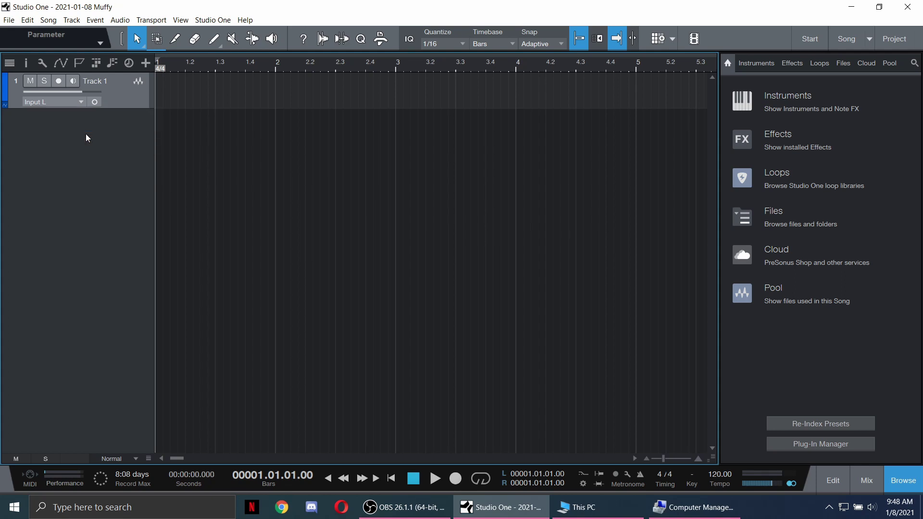
{"action": "left_click", "coordinate": [75, 82]}
Show the mixer, search the browser for "meter", and insert the Level Meter plug-in on Track 1
{"action": "left_click", "coordinate": [867, 481]}
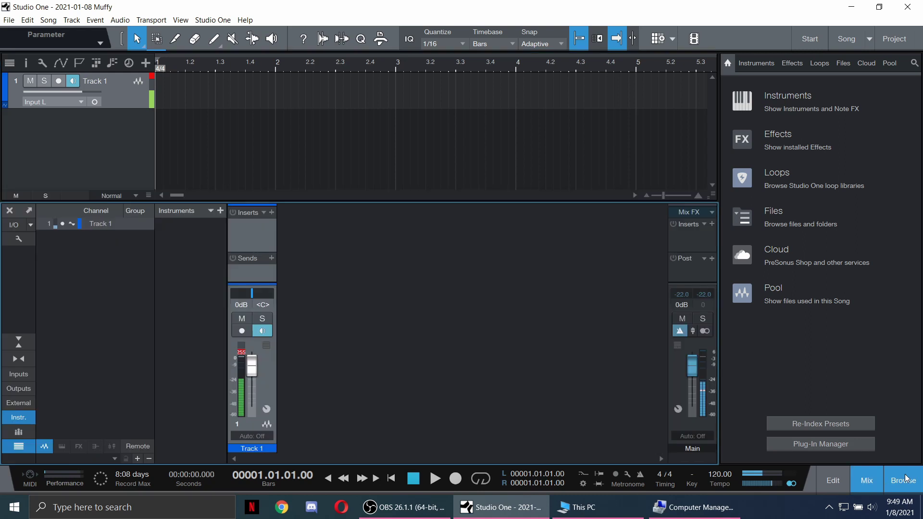
{"action": "left_click", "coordinate": [914, 63]}
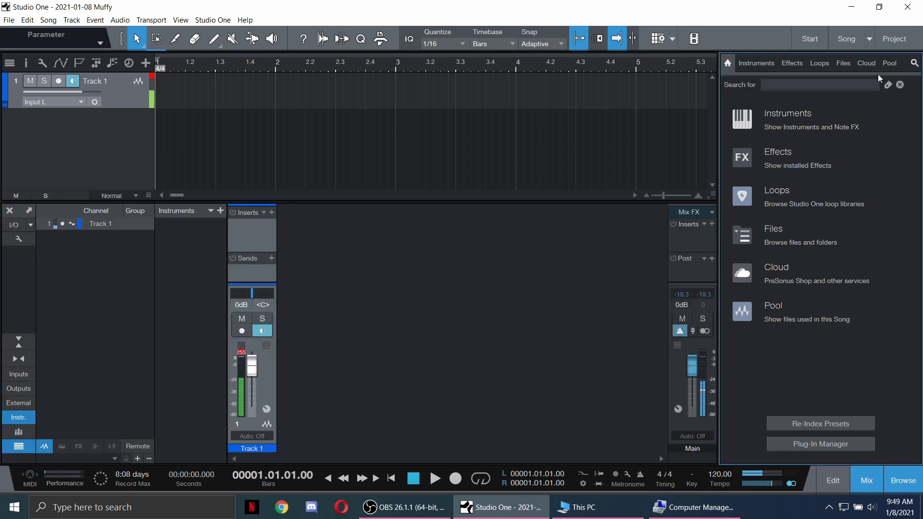
{"action": "type", "text": "meter"}
{"action": "key", "text": "Return"}
{"action": "left_click_drag", "start_coordinate": [791, 233], "coordinate": [247, 236]}
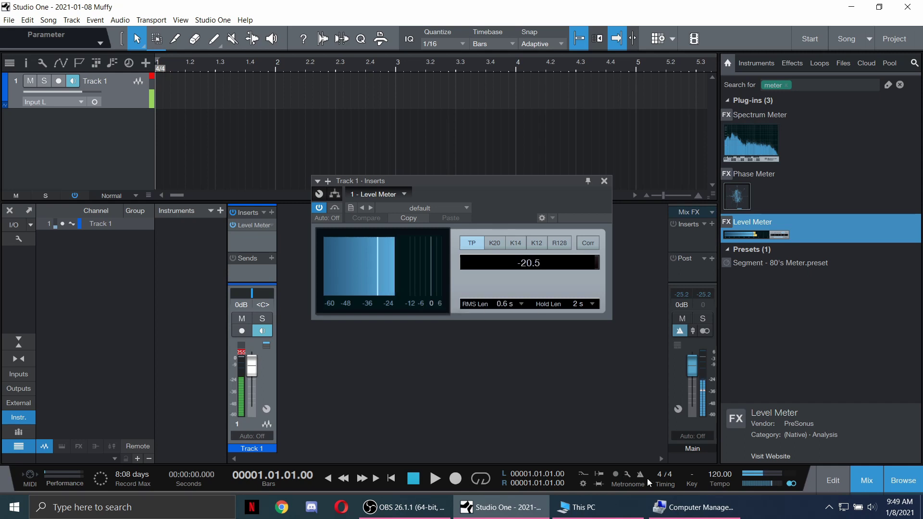
Open the Windows Sound Control Panel, place it beside the level meter, and show the recording devices
{"action": "right_click", "coordinate": [876, 511]}
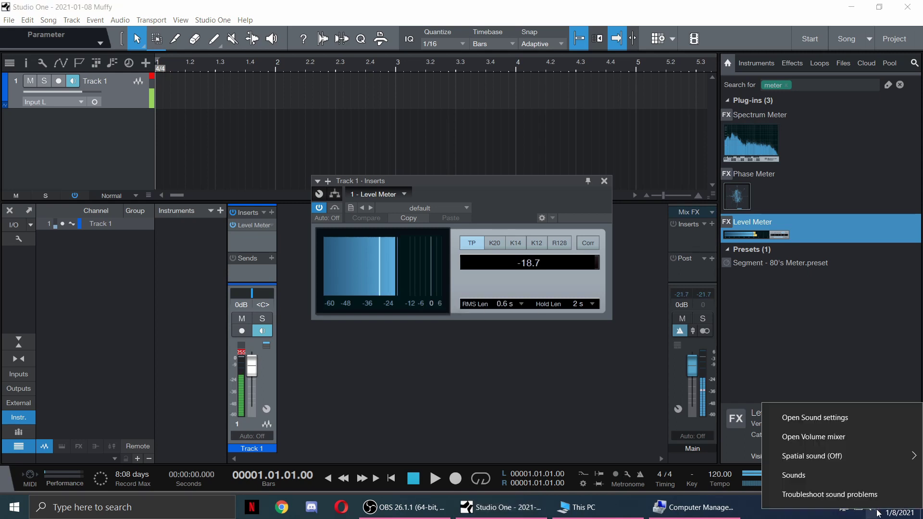
{"action": "left_click", "coordinate": [818, 418]}
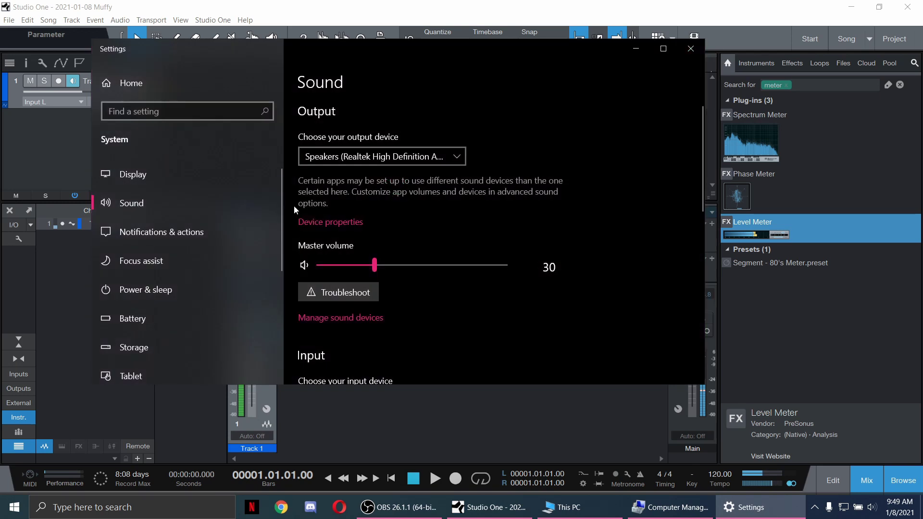
{"action": "scroll", "coordinate": [295, 209], "scroll_direction": "down", "scroll_amount": 10}
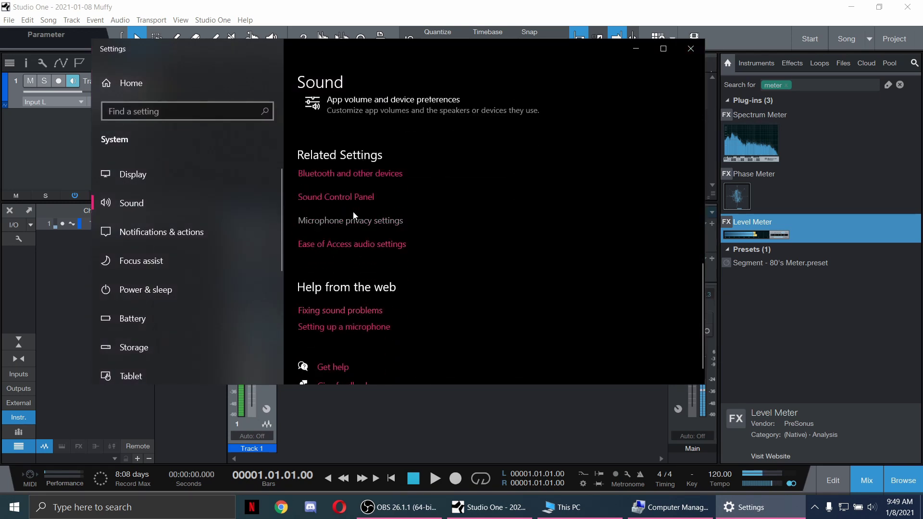
{"action": "left_click", "coordinate": [337, 197]}
{"action": "left_click", "coordinate": [691, 48]}
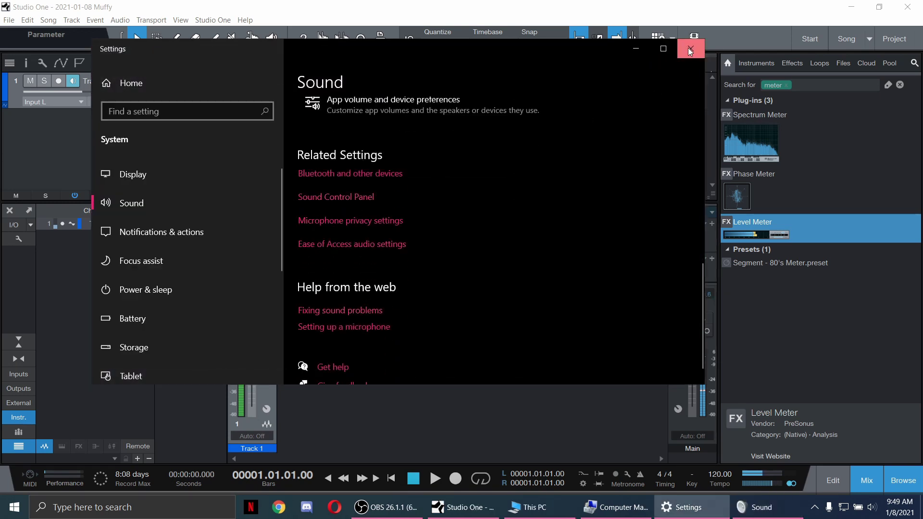
{"action": "left_click_drag", "start_coordinate": [202, 97], "coordinate": [765, 69]}
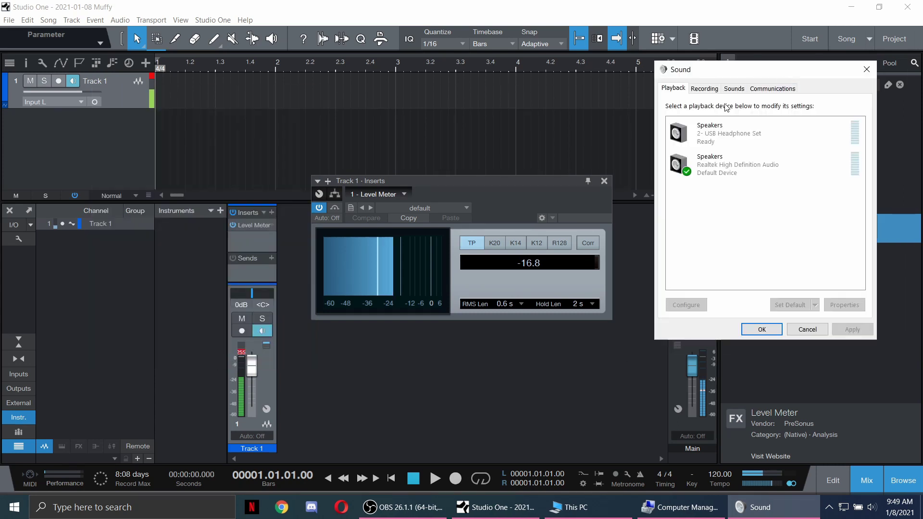
{"action": "left_click", "coordinate": [705, 88]}
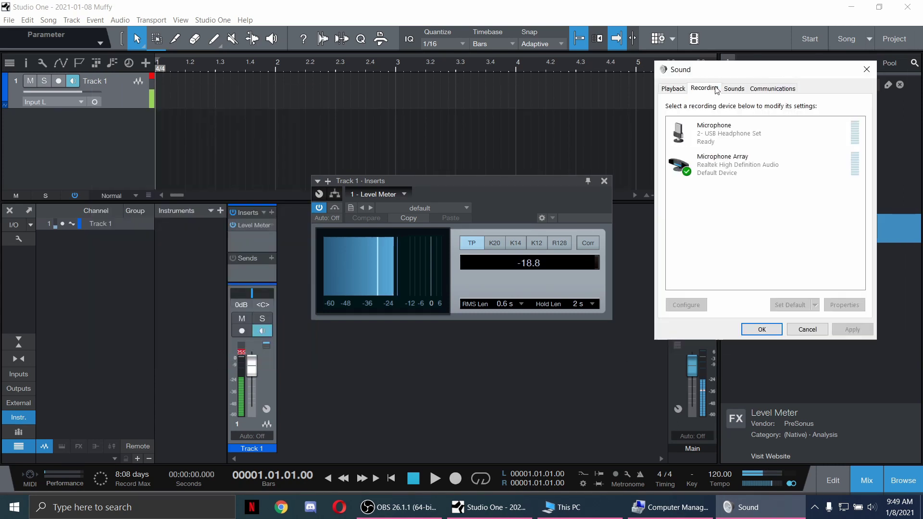
Disable AGC for the USB Headphone Set microphone and set its microphone level to 0
{"action": "double_click", "coordinate": [731, 135]}
{"action": "left_click", "coordinate": [741, 133]}
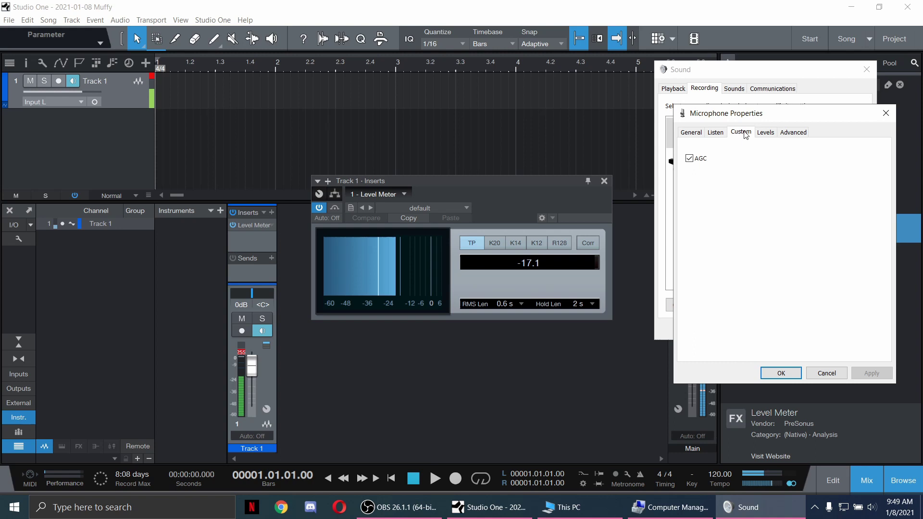
{"action": "left_click", "coordinate": [701, 160]}
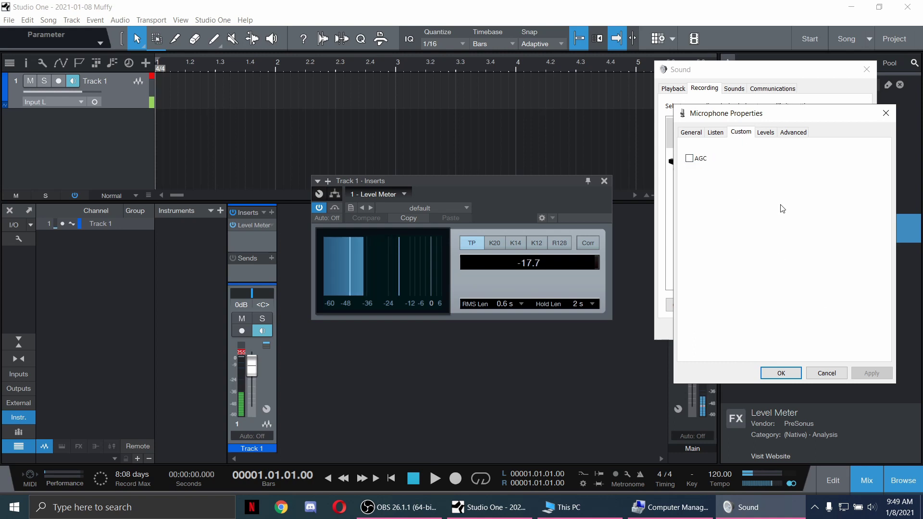
{"action": "left_click", "coordinate": [766, 133]}
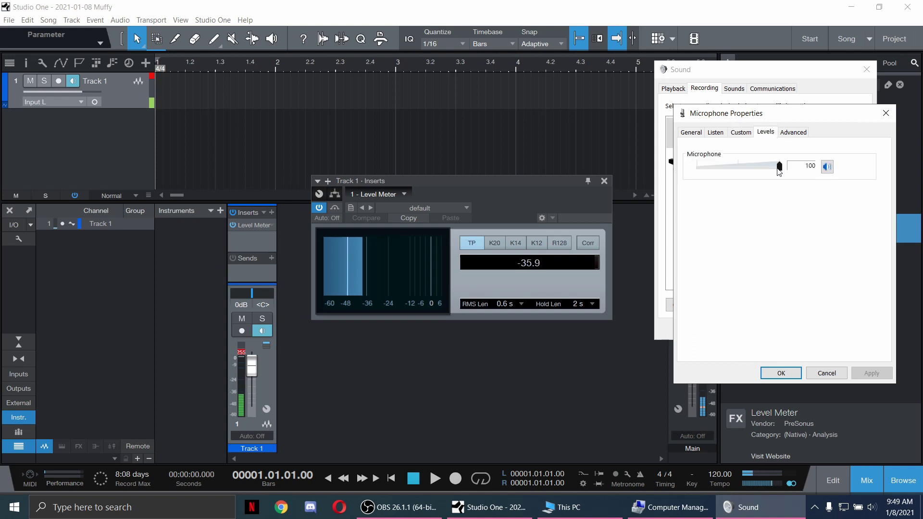
{"action": "left_click_drag", "start_coordinate": [779, 169], "coordinate": [680, 171]}
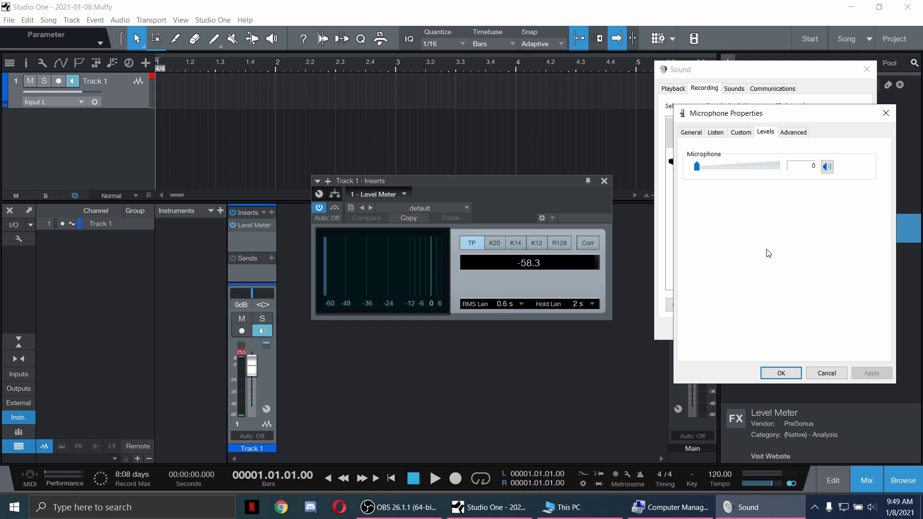
Review the microphone's Listen, General and Advanced properties, accept them, and close the Sound dialog
{"action": "left_click", "coordinate": [742, 135]}
{"action": "left_click", "coordinate": [716, 134]}
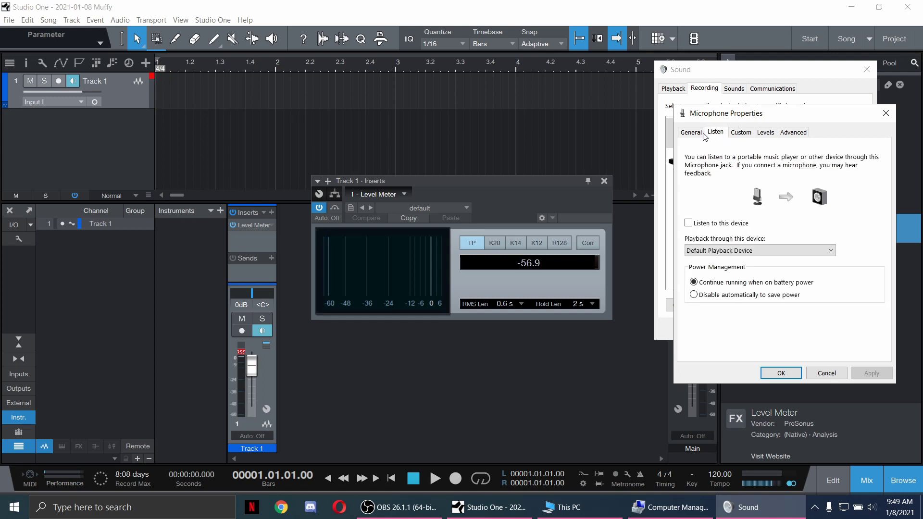
{"action": "left_click", "coordinate": [698, 133]}
{"action": "left_click", "coordinate": [785, 135]}
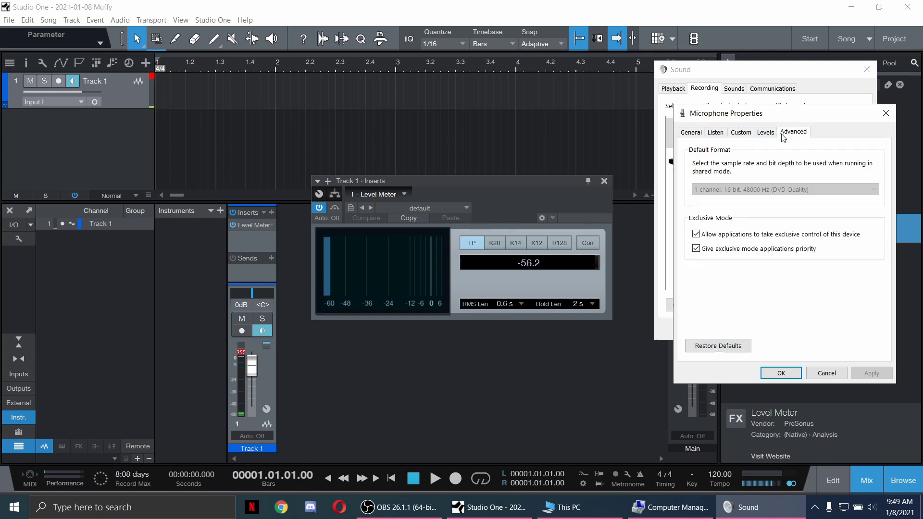
{"action": "left_click", "coordinate": [781, 374]}
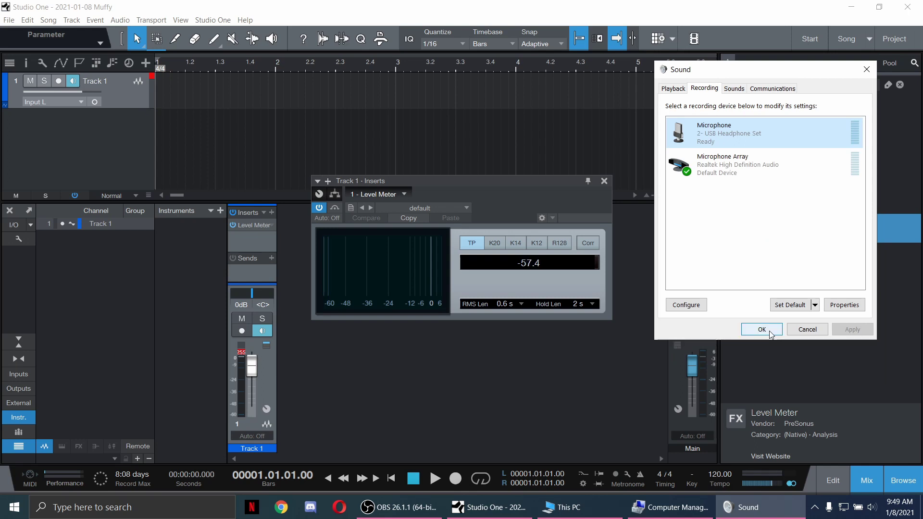
{"action": "left_click", "coordinate": [674, 89]}
{"action": "left_click", "coordinate": [703, 90]}
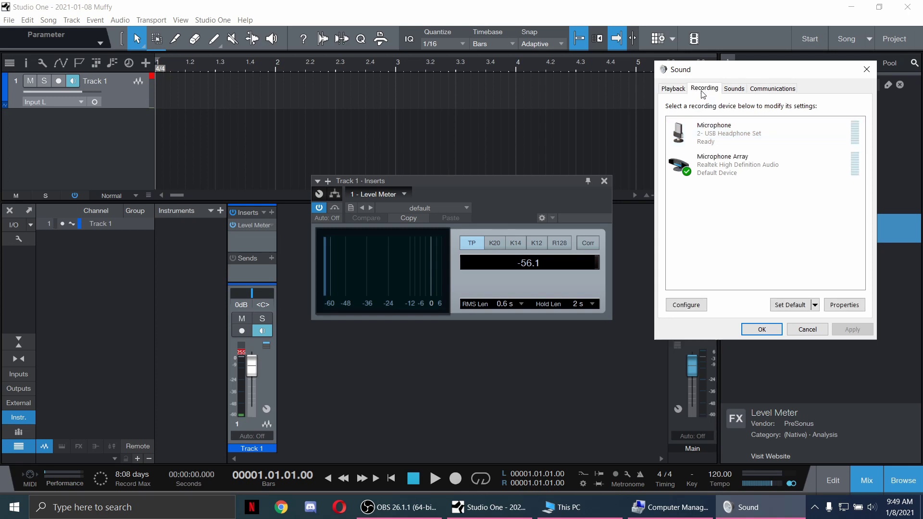
{"action": "left_click", "coordinate": [762, 330]}
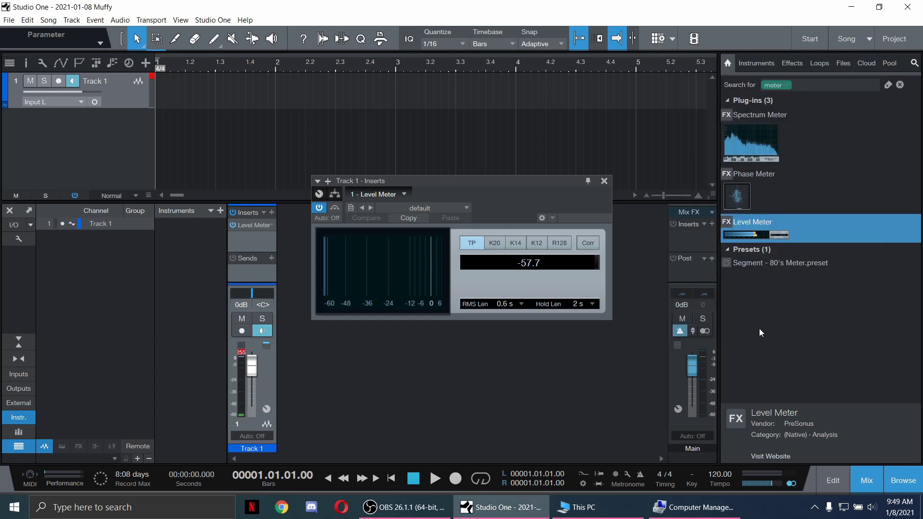
Move the Level Meter window below the arrangement, record a short microphone test on Track 1, and stop recording
{"action": "left_click_drag", "start_coordinate": [365, 181], "coordinate": [365, 256]}
{"action": "left_click", "coordinate": [456, 478]}
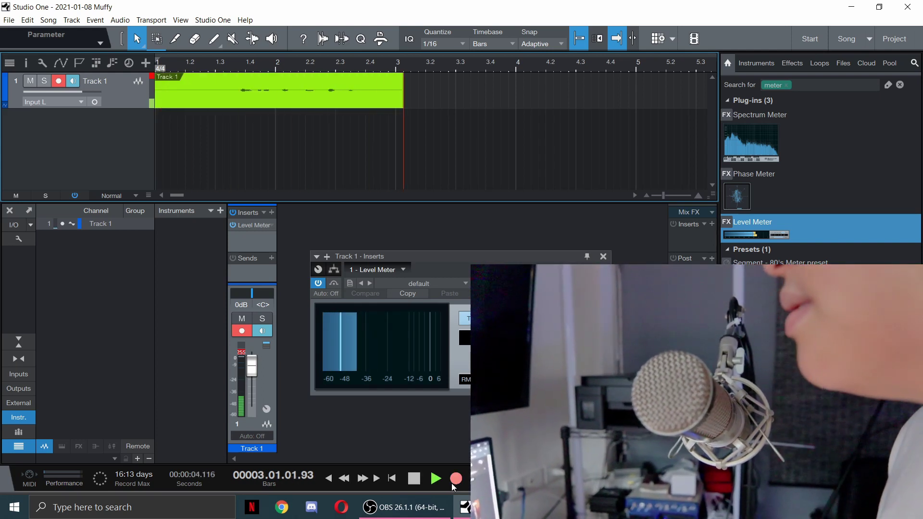
{"action": "left_click", "coordinate": [455, 479]}
{"action": "key", "text": "space"}
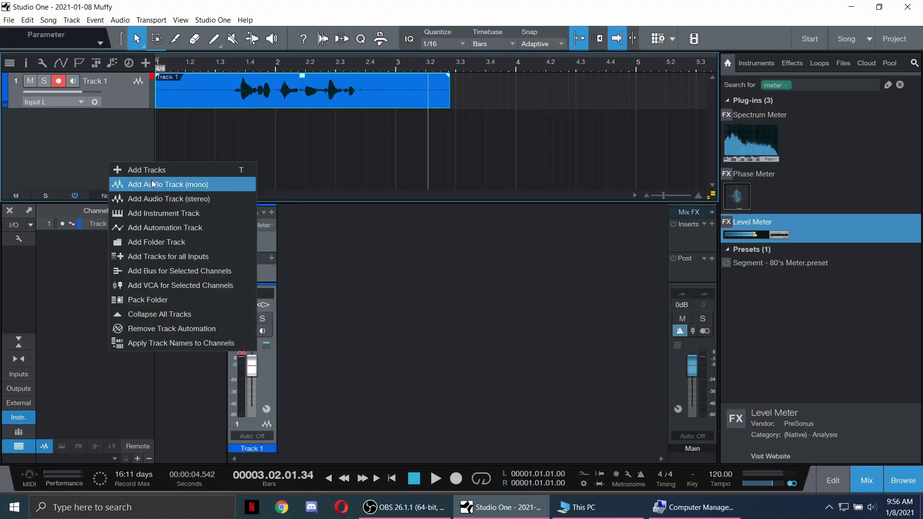
Add a second mono audio track, assign Input R (USB Headphone Set 2), and enable its input monitoring
{"action": "left_click", "coordinate": [153, 184]}
{"action": "left_click", "coordinate": [75, 138]}
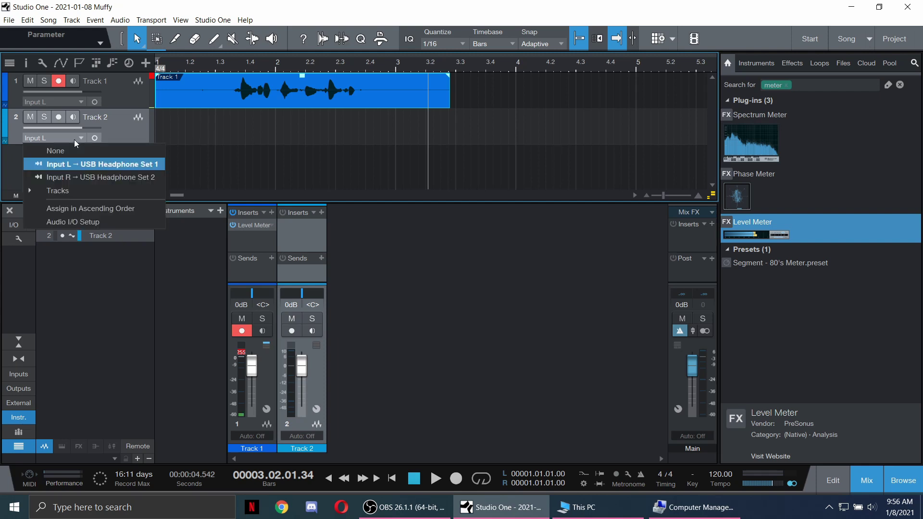
{"action": "left_click", "coordinate": [80, 178]}
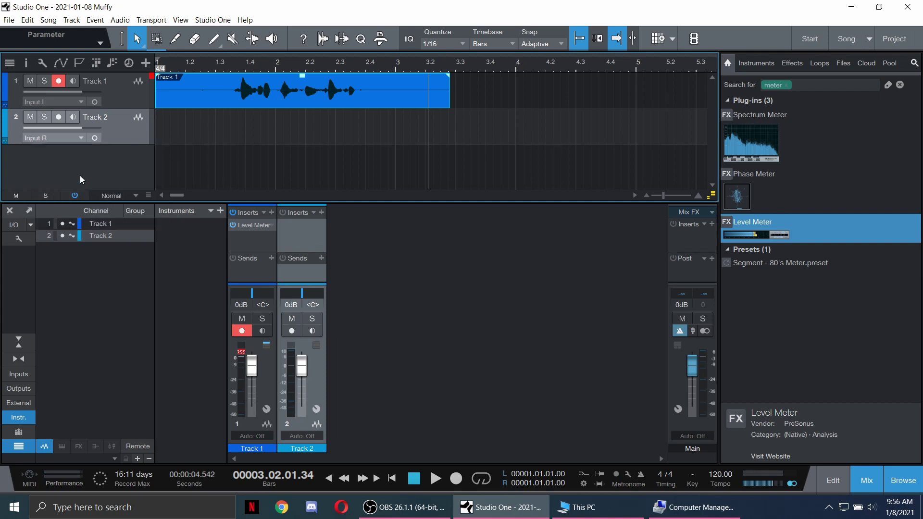
{"action": "left_click", "coordinate": [72, 118]}
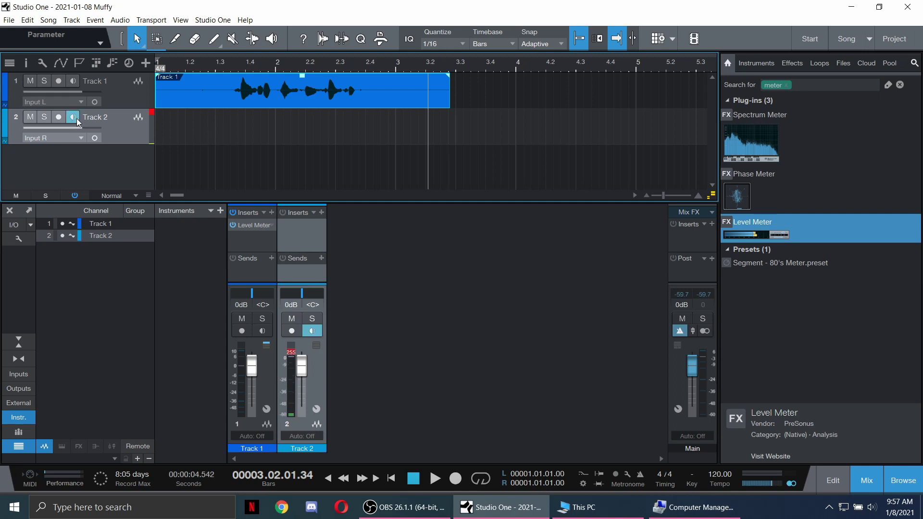
Copy the Level Meter from Track 1 to Track 2 and start recording the guitar on Track 2
{"action": "left_click_drag", "start_coordinate": [255, 236], "coordinate": [289, 231]}
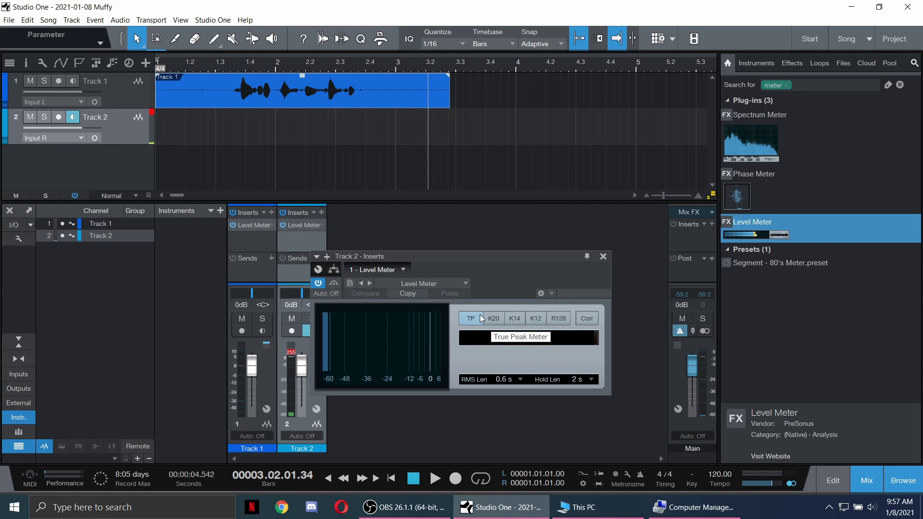
{"action": "left_click", "coordinate": [456, 479]}
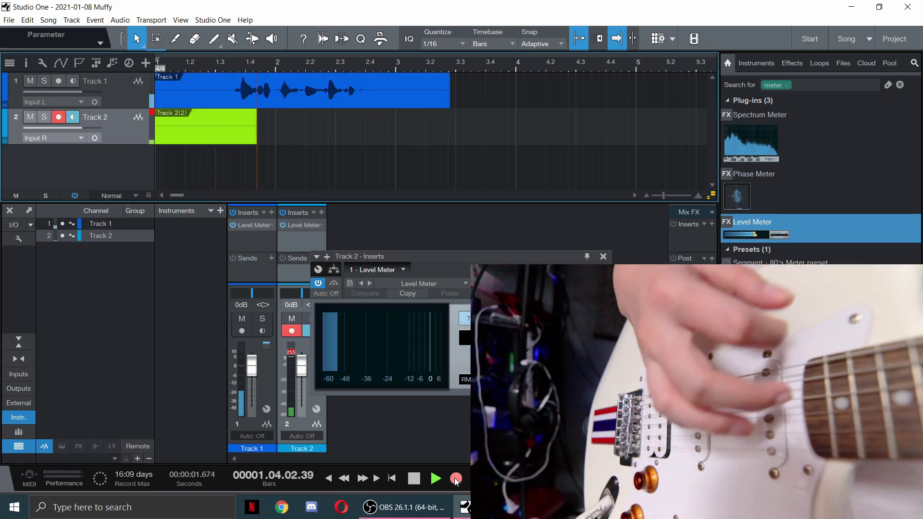